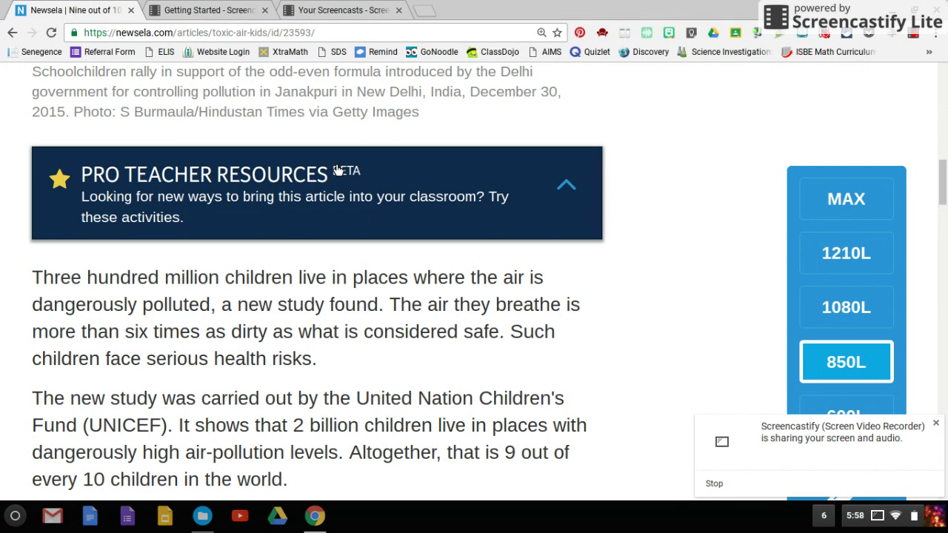
# Minimize Chrome, shift the Downloads window left to show the article screenshot, and open the launcher.
pyautogui.click(905, 9)
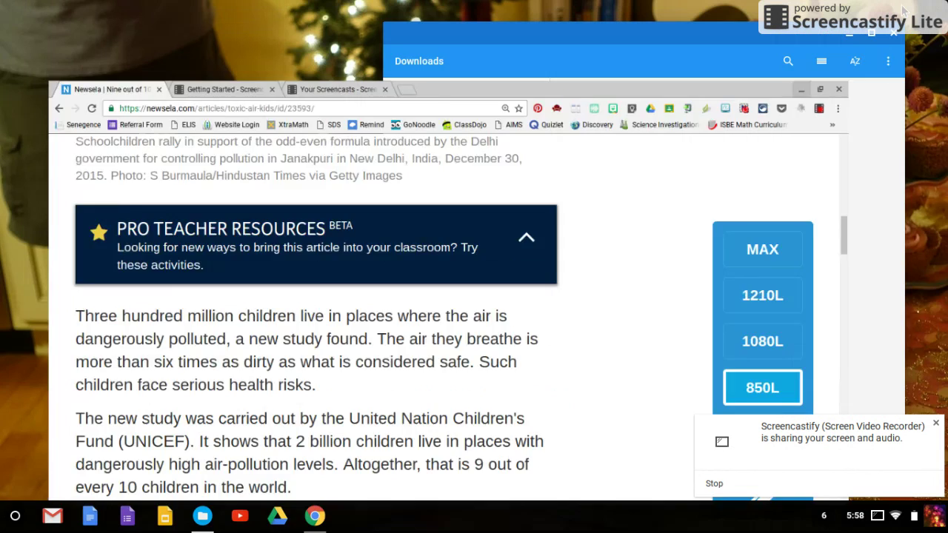
pyautogui.moveTo(578, 30); pyautogui.dragTo(399, 35)
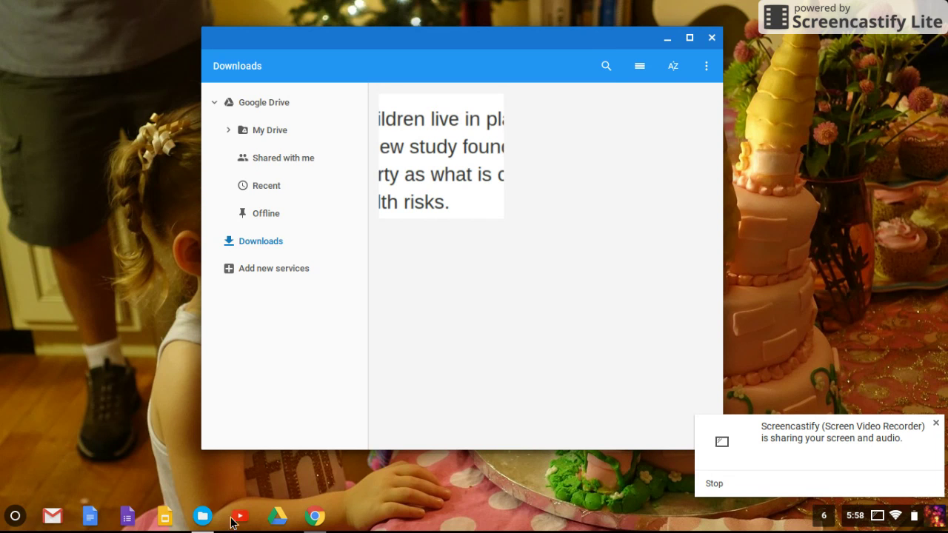
pyautogui.click(10, 523)
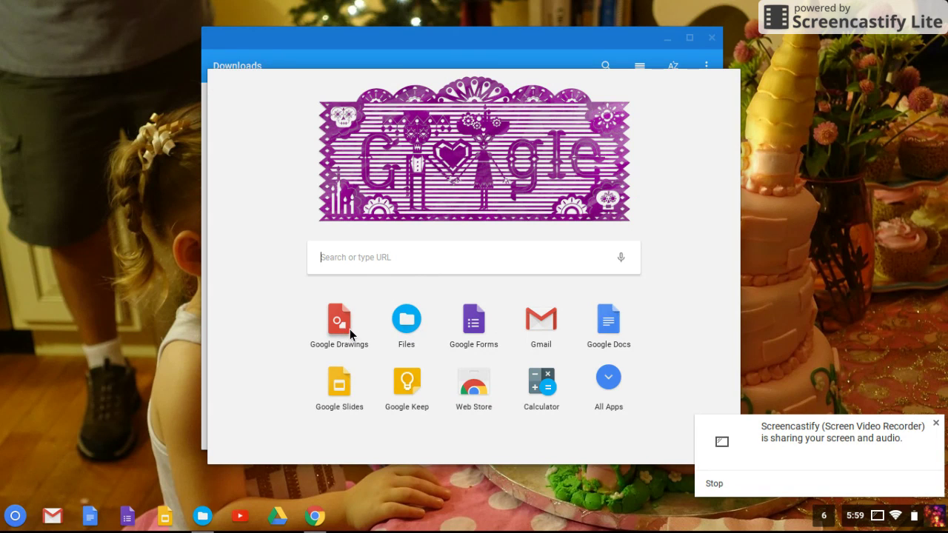
# Search the launcher for 'google drawing' and start a new blank Google Drawings document.
pyautogui.write('go')
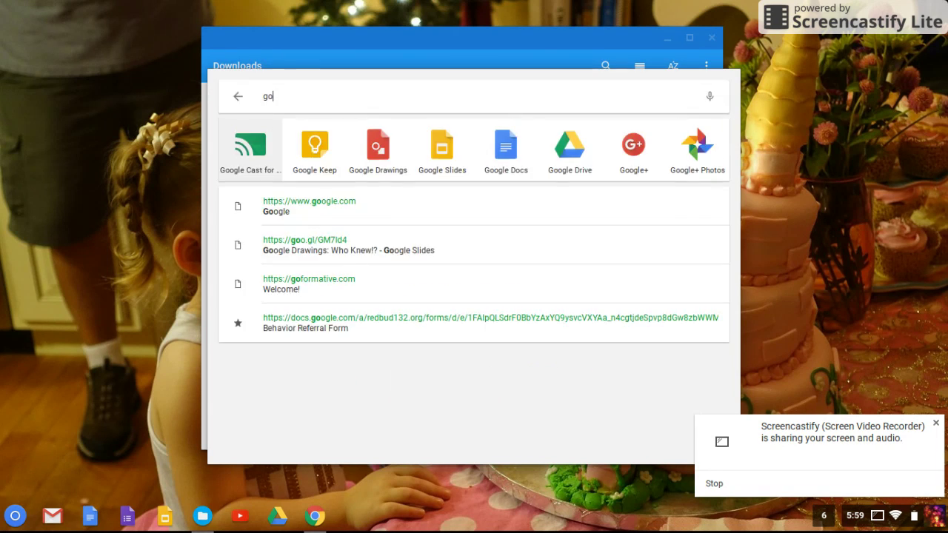
pyautogui.write('ogle d')
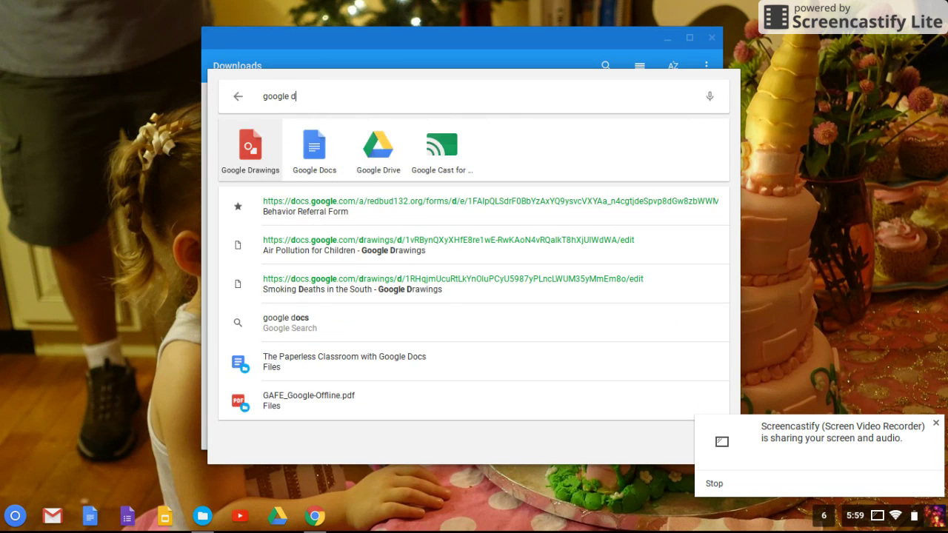
pyautogui.write('rawing')
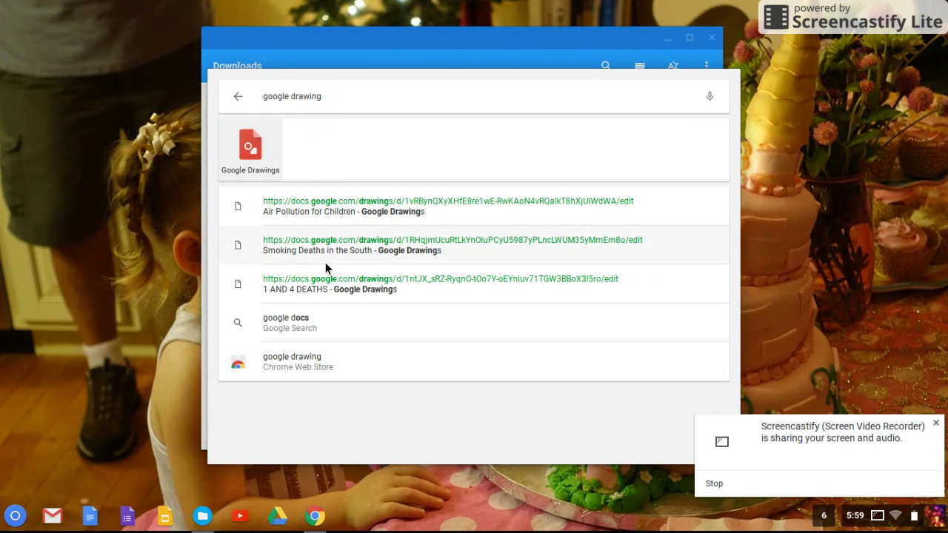
pyautogui.click(256, 146)
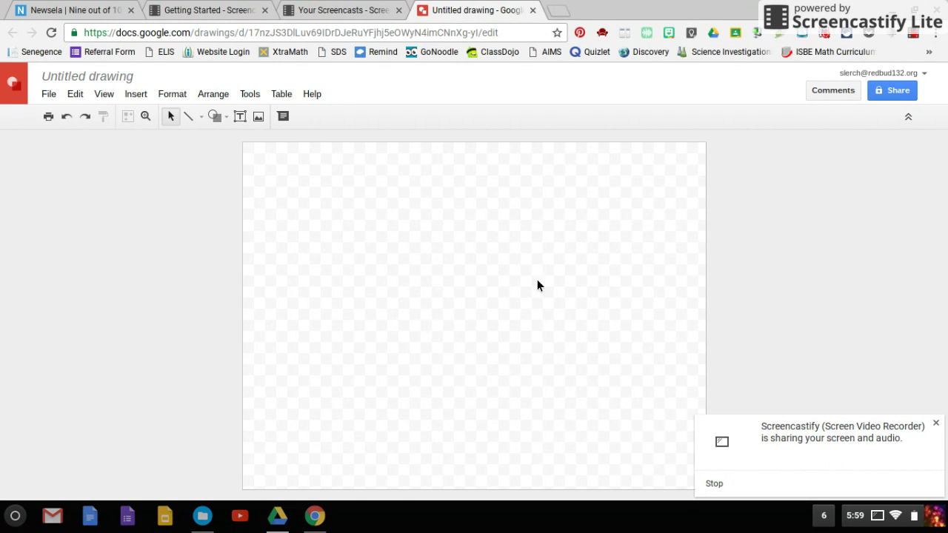
# Replace the 'Untitled drawing' title with 'Air Pollution for Children'.
pyautogui.click(114, 81)
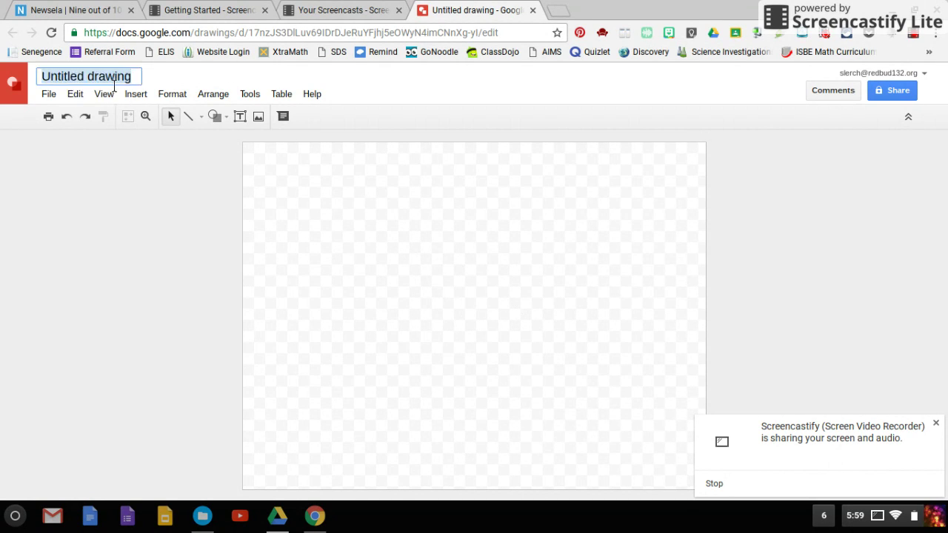
pyautogui.press('BackSpace')
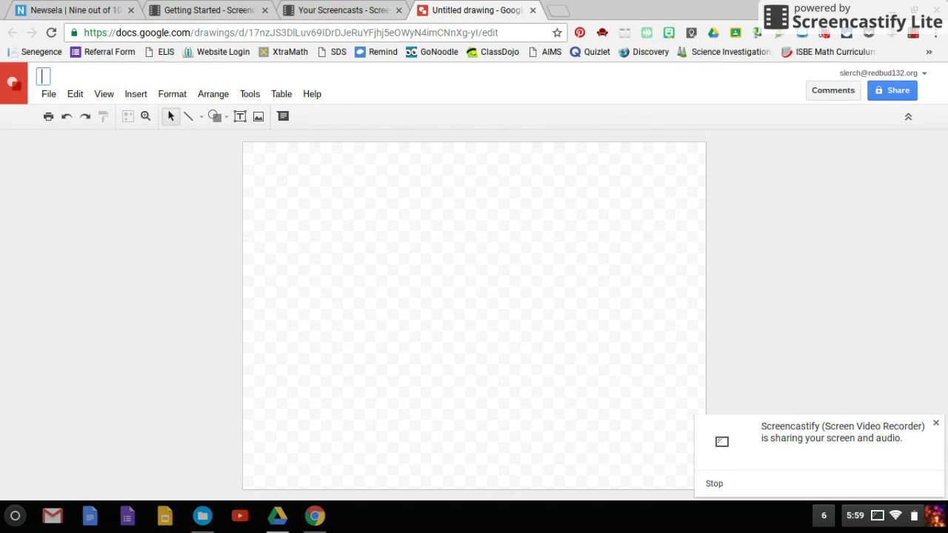
pyautogui.write('Air Pollution for C')
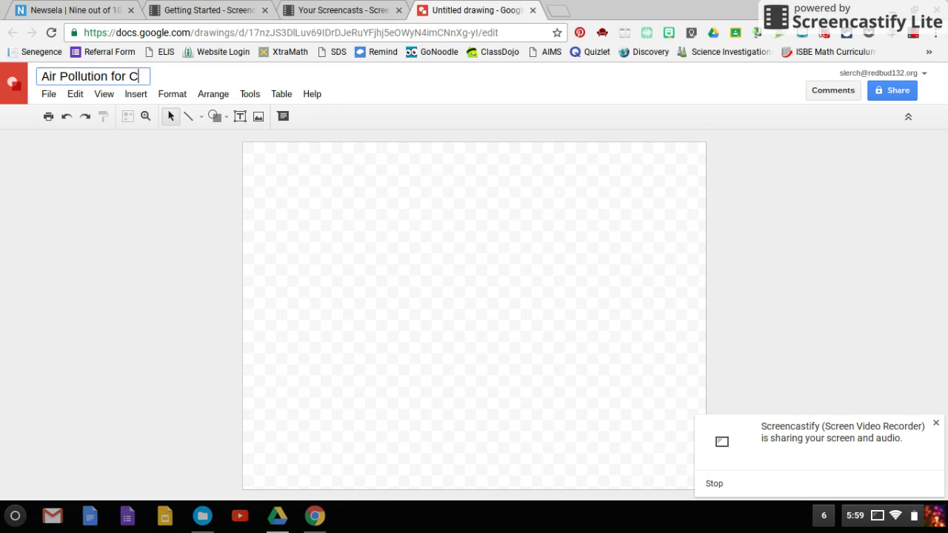
pyautogui.write('hildren')
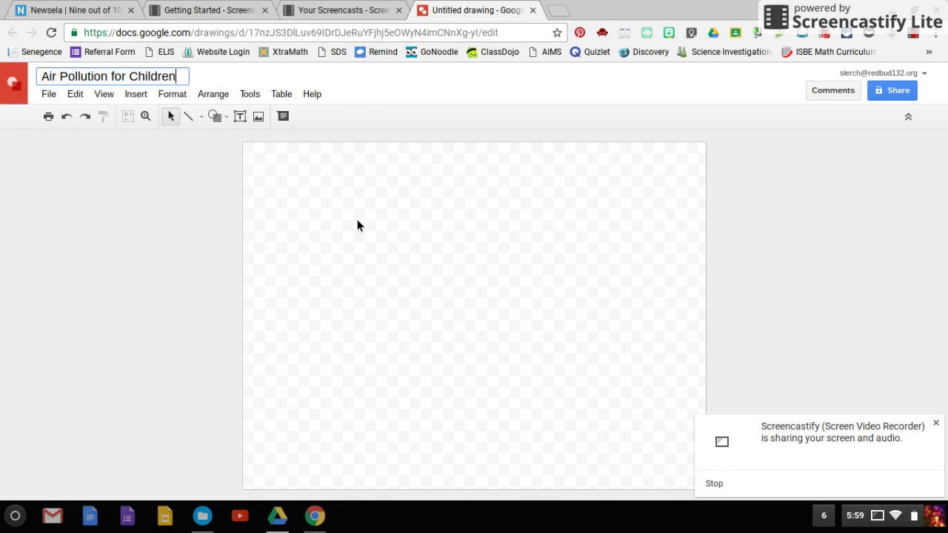
pyautogui.press('Return')
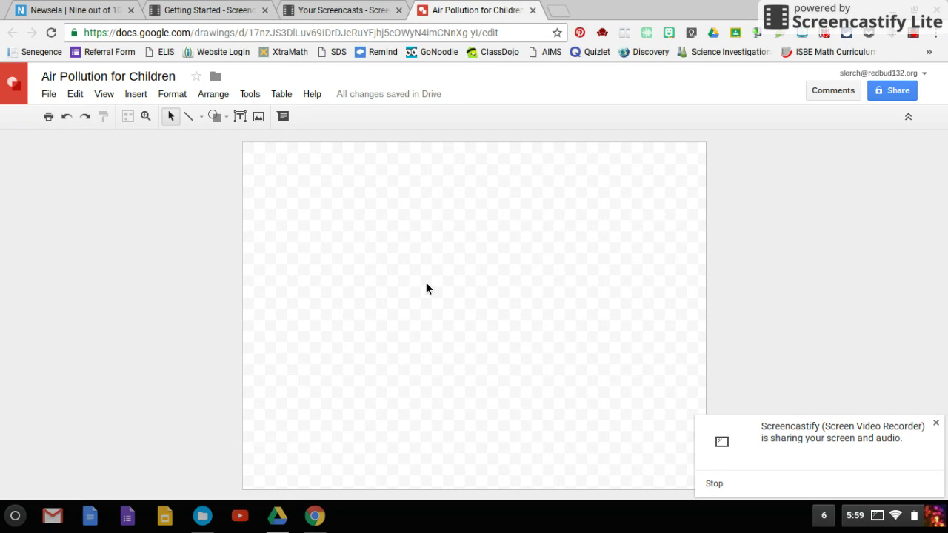
# Upload the article-paragraph screenshot from Downloads as an image on the canvas.
pyautogui.click(145, 100)
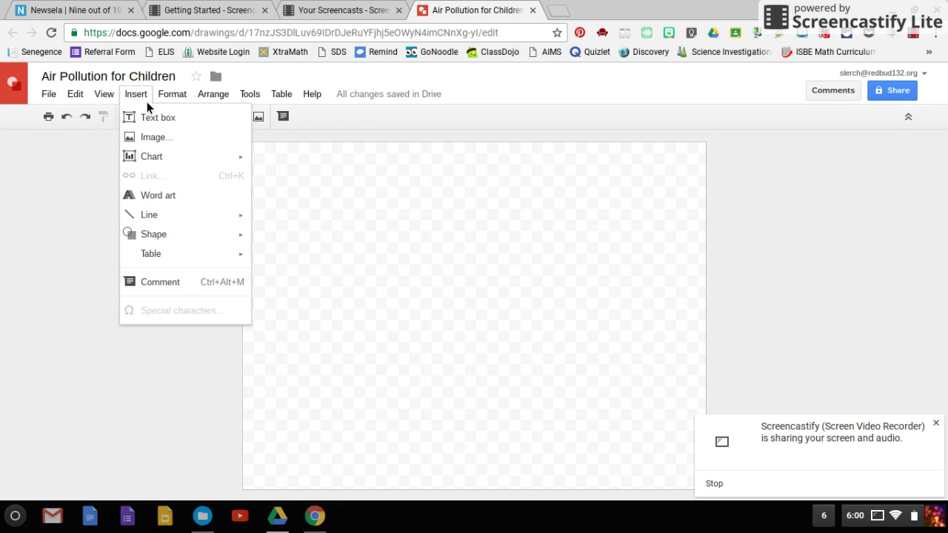
pyautogui.click(161, 140)
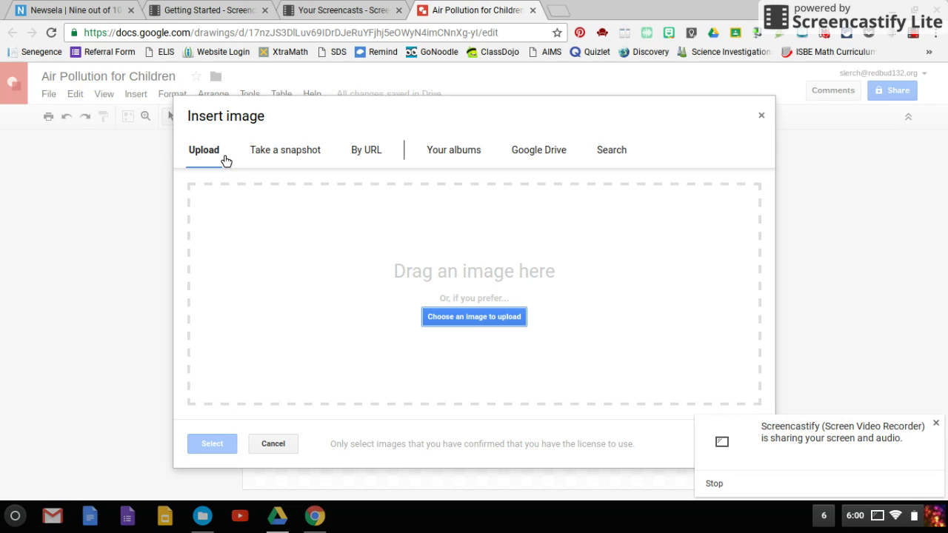
pyautogui.click(482, 317)
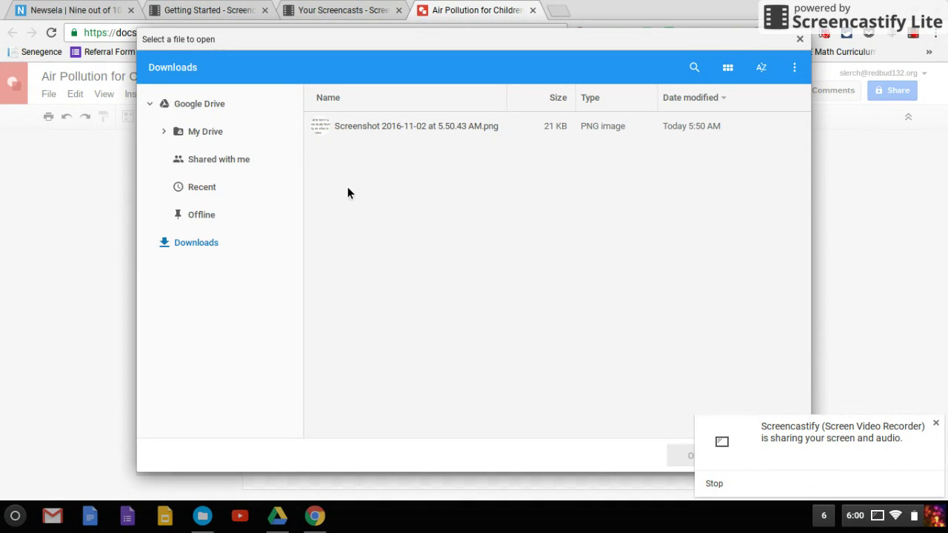
pyautogui.click(201, 247)
pyautogui.click(382, 127)
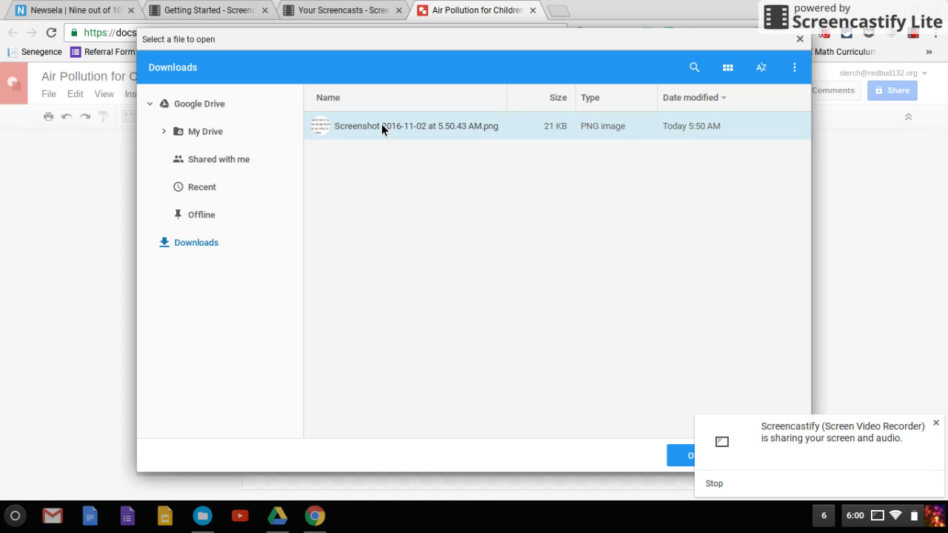
pyautogui.click(936, 424)
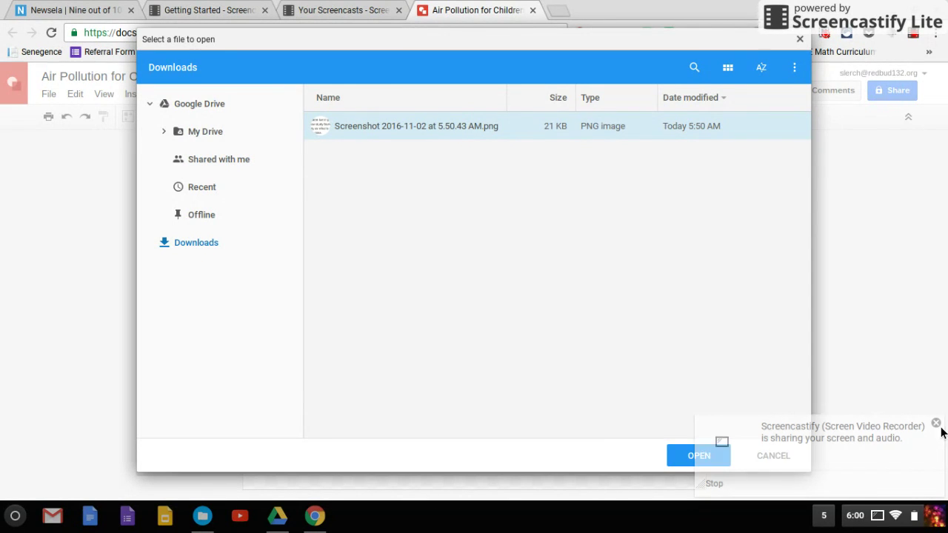
pyautogui.click(691, 456)
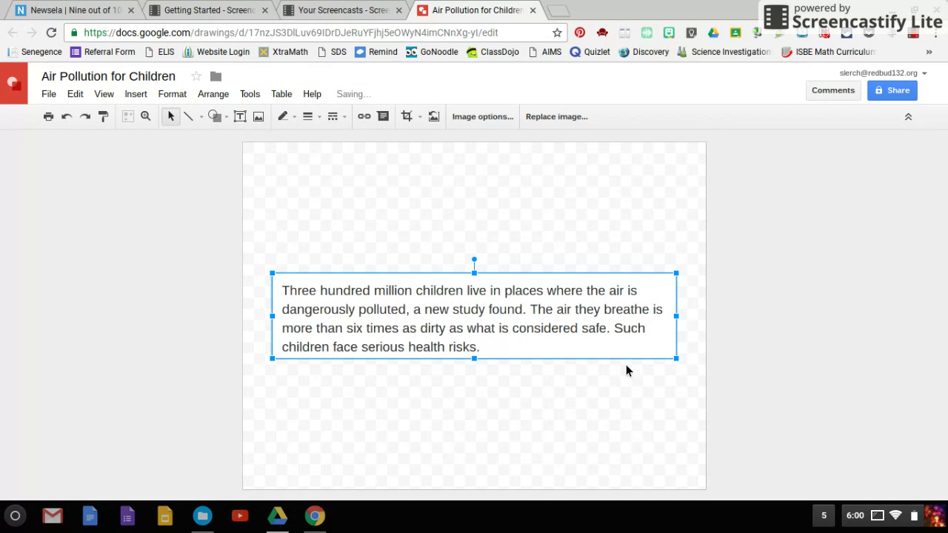
# Nudge the article image up three steps, deselect it, and bring up the Shapes palette.
pyautogui.press('Up')
pyautogui.press('Up')
pyautogui.press('Up')
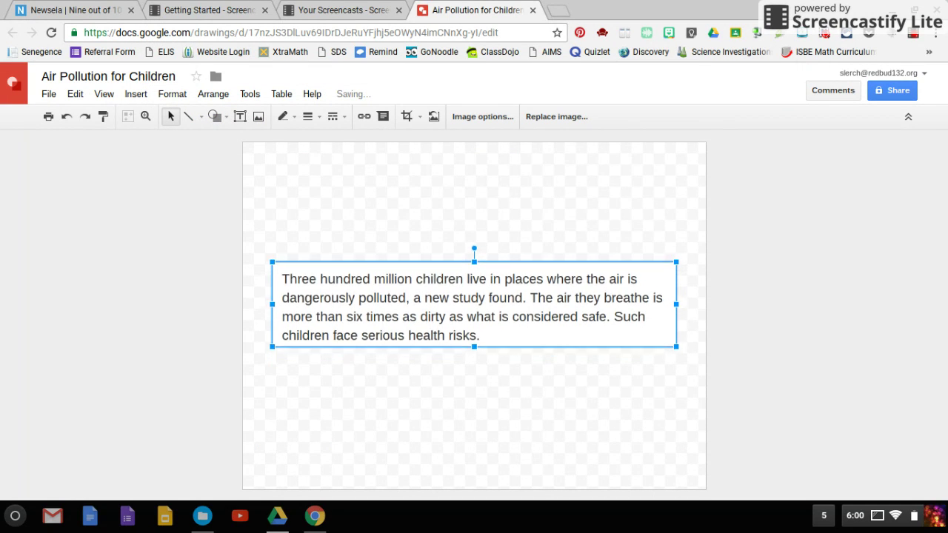
pyautogui.press('Up')
pyautogui.press('Up')
pyautogui.press('Up')
pyautogui.press('Up')
pyautogui.press('Up')
pyautogui.press('Up')
pyautogui.press('Up')
pyautogui.press('Up')
pyautogui.press('Up')
pyautogui.press('Up')
pyautogui.press('Up')
pyautogui.press('Up')
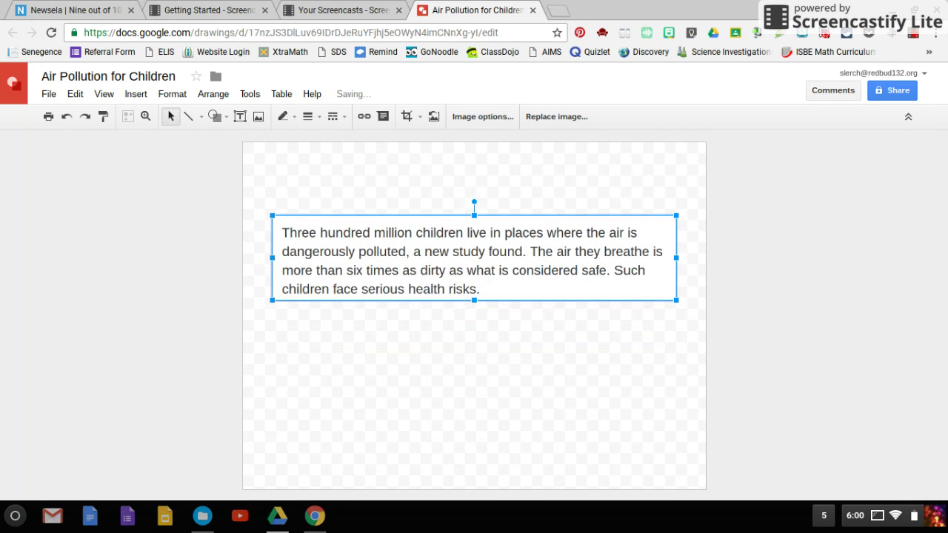
pyautogui.press('Up')
pyautogui.press('Up')
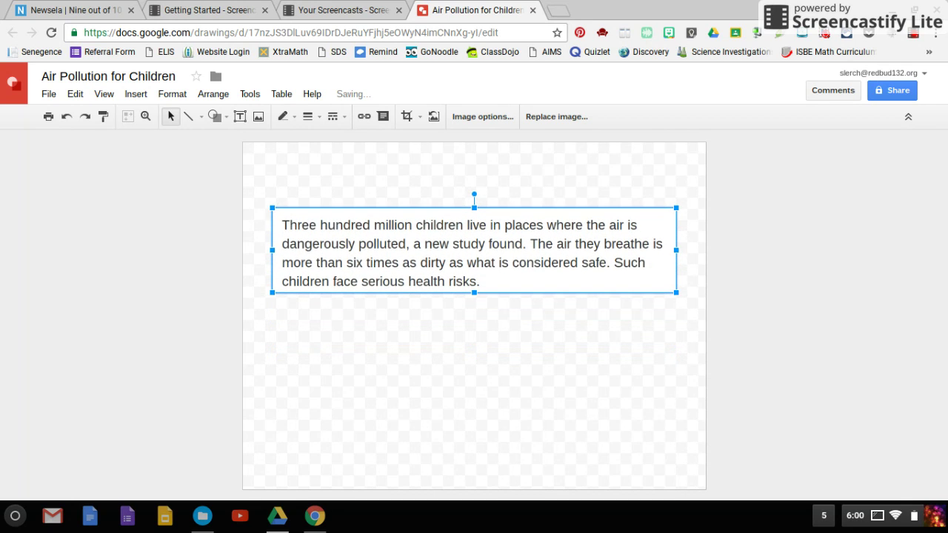
pyautogui.click(547, 393)
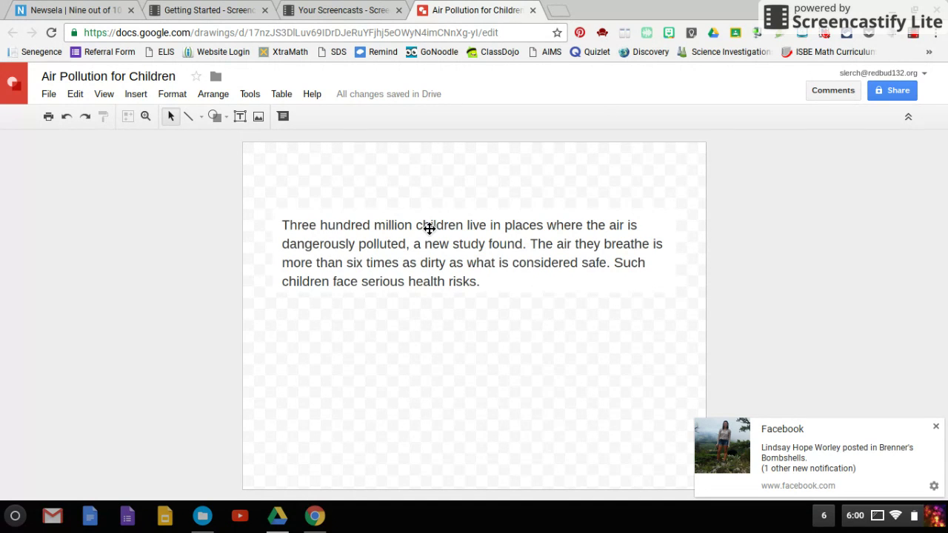
pyautogui.click(227, 117)
pyautogui.moveTo(253, 142)
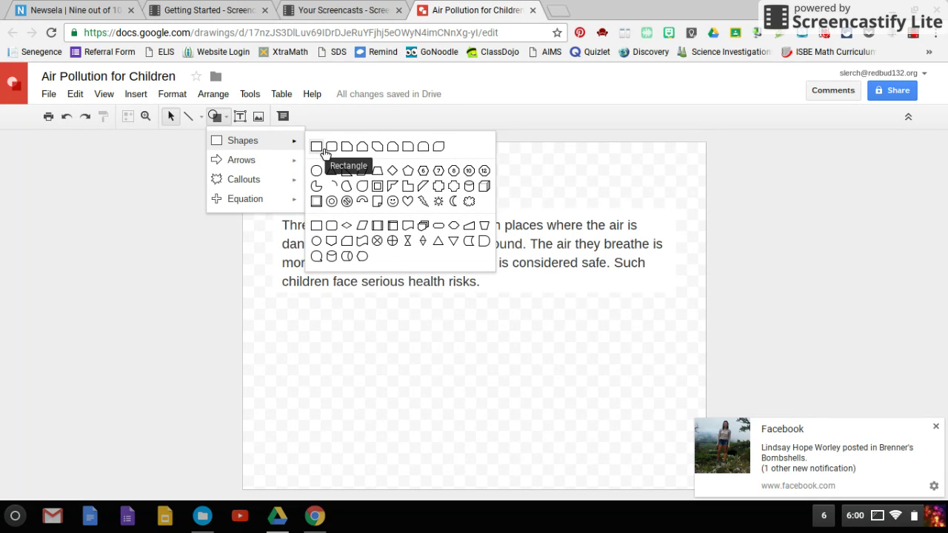
# Draw a rounded rectangle over the words 'Three hundred million'.
pyautogui.click(337, 230)
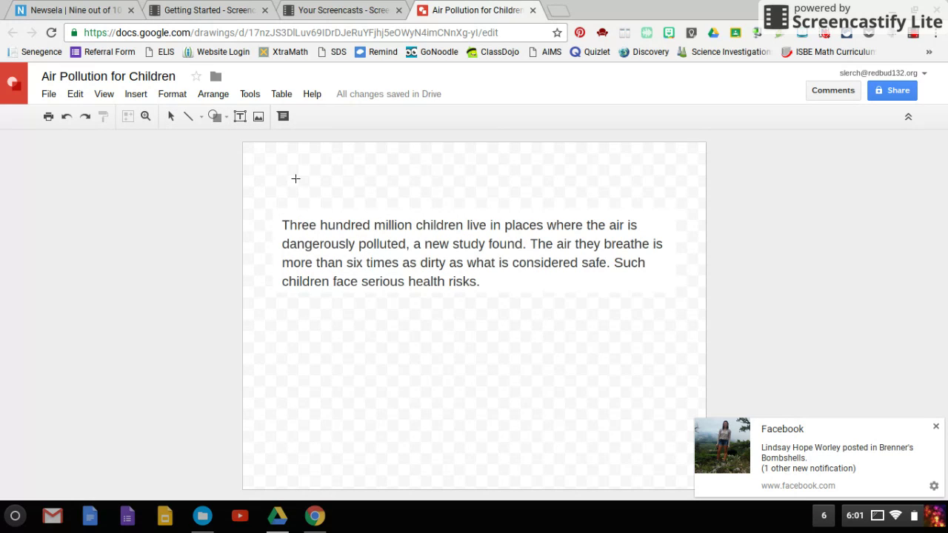
pyautogui.moveTo(283, 216)
pyautogui.mouseDown()
pyautogui.moveTo(342, 243)
pyautogui.moveTo(419, 243)
pyautogui.mouseUp()
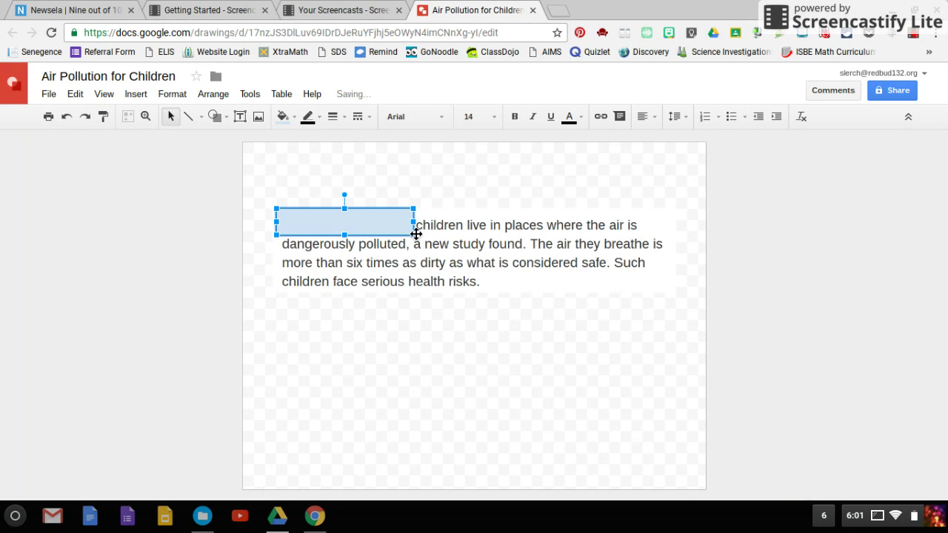
pyautogui.rightClick(413, 232)
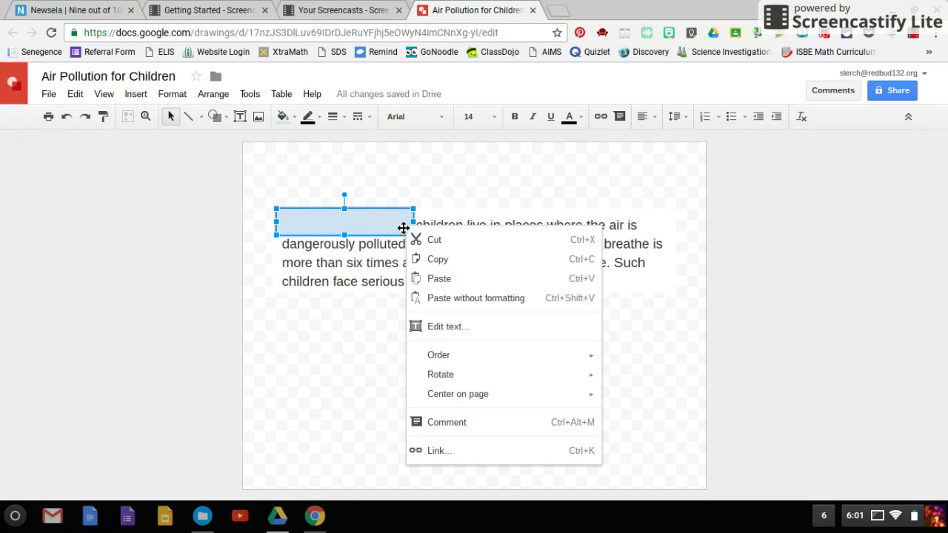
# Give the highlight box a transparent fill and a red outline.
pyautogui.click(293, 117)
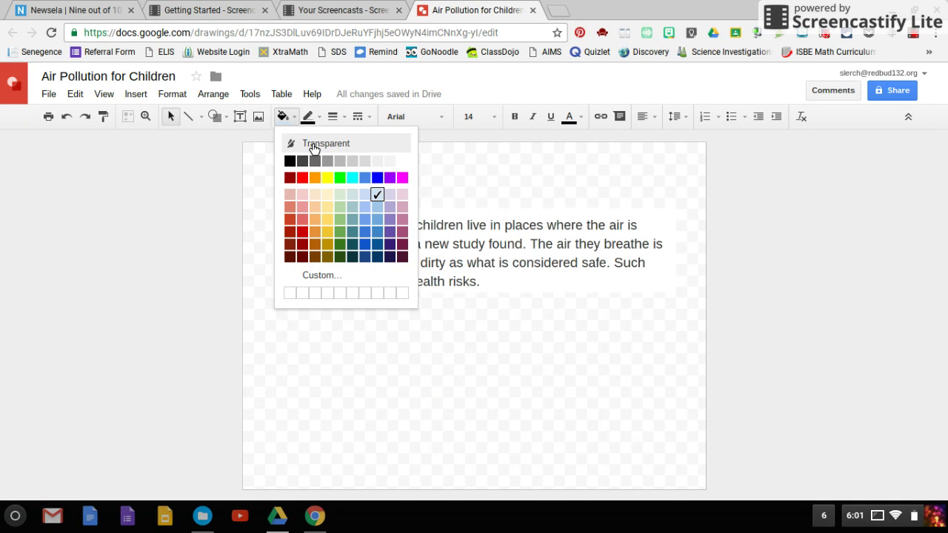
pyautogui.click(313, 146)
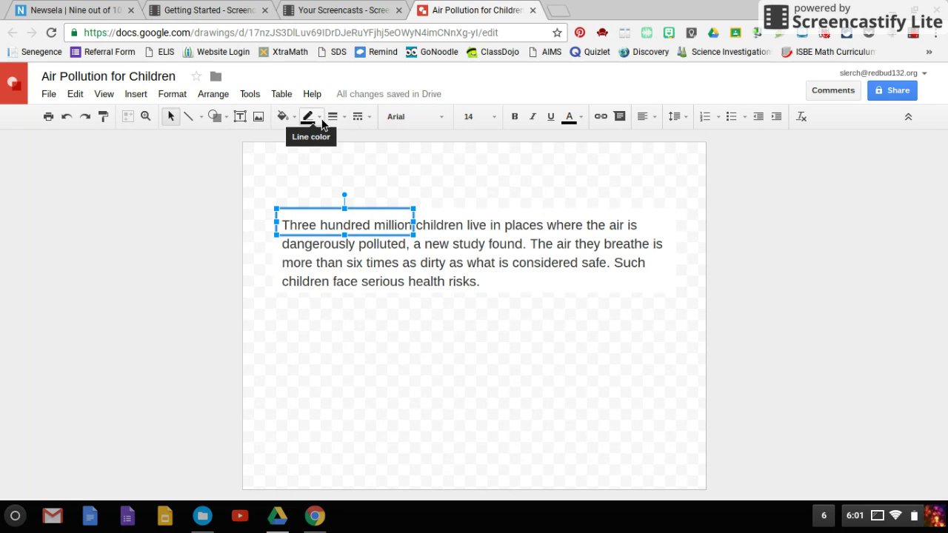
pyautogui.click(321, 122)
pyautogui.click(326, 184)
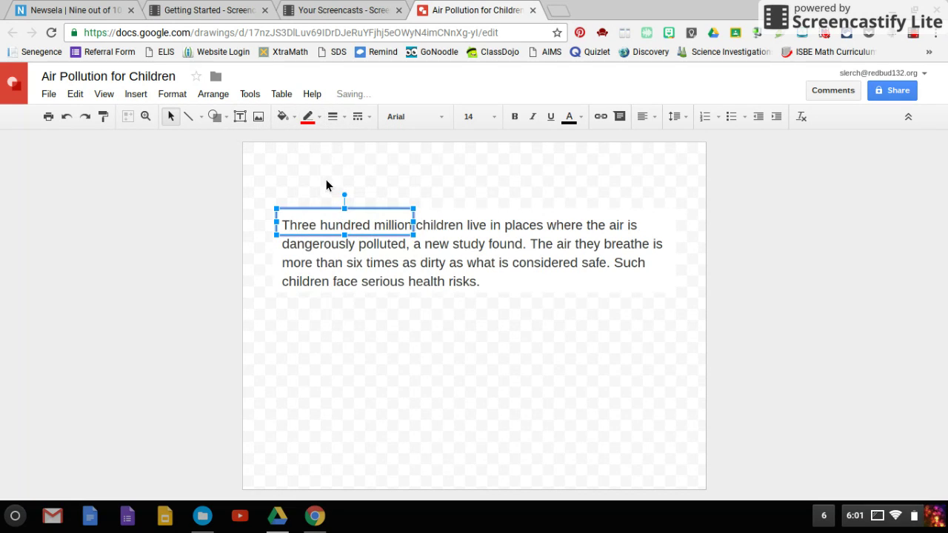
pyautogui.click(476, 338)
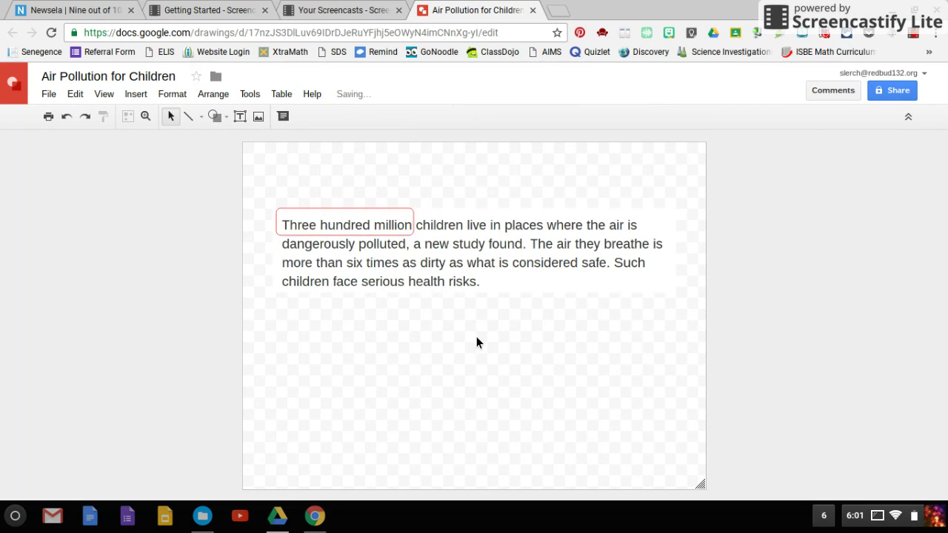
pyautogui.click(414, 219)
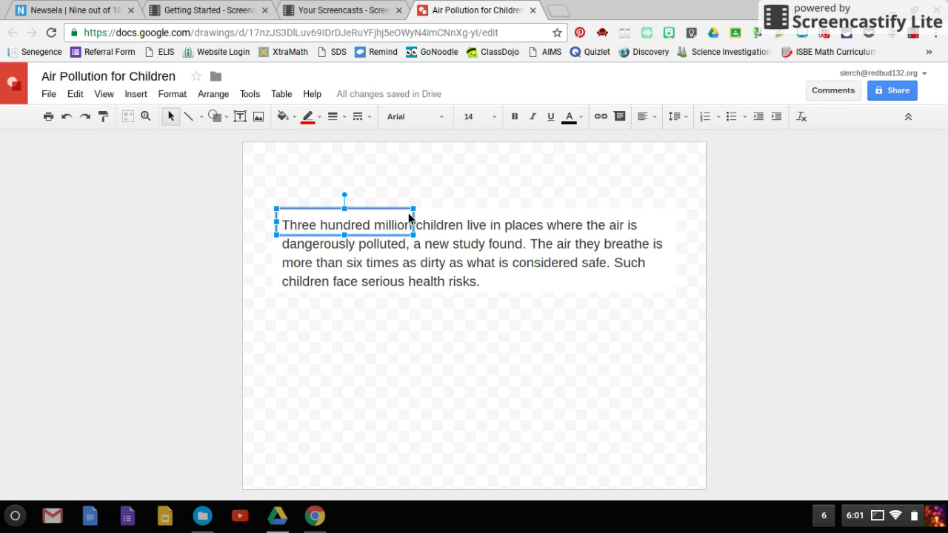
pyautogui.click(441, 336)
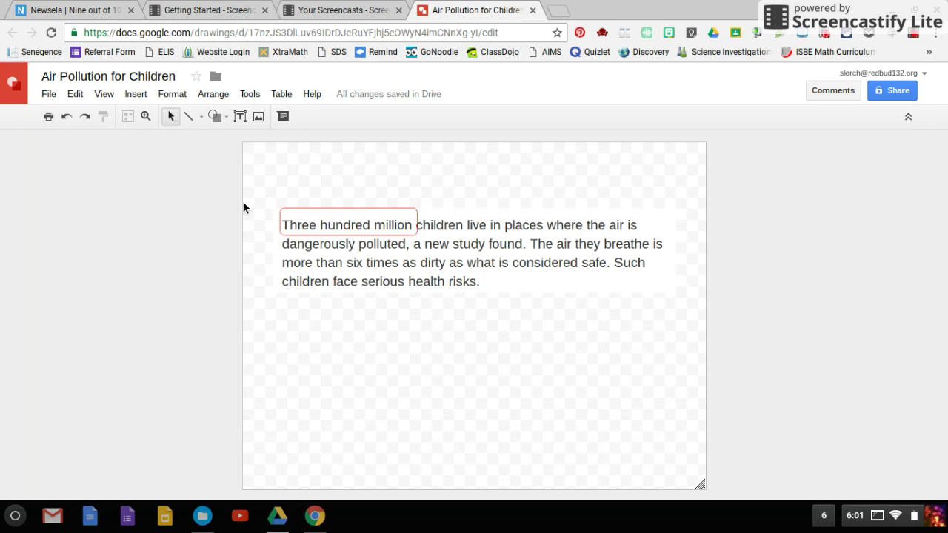
pyautogui.click(201, 117)
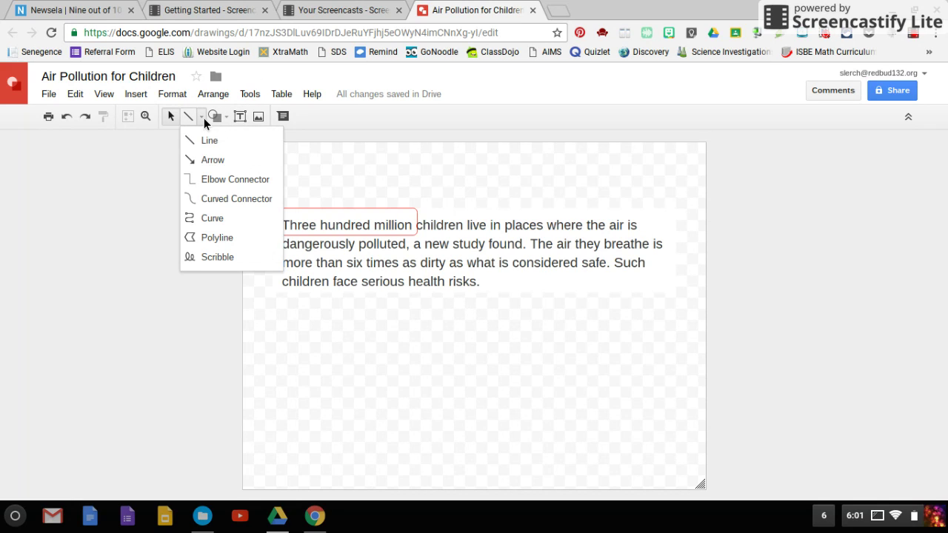
# Draw an 8px black arrow pointing down-right below the passage, deleting the extra arrow.
pyautogui.click(209, 162)
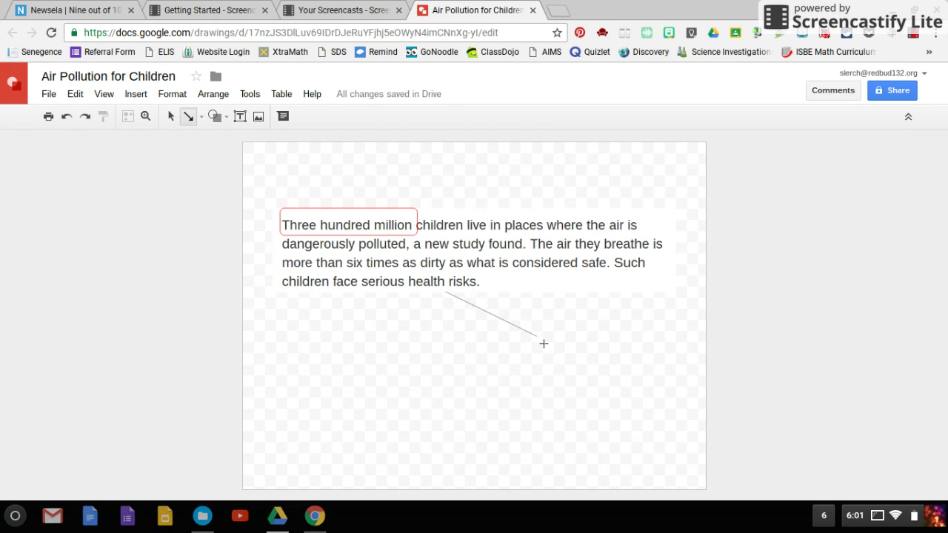
pyautogui.moveTo(543, 344); pyautogui.dragTo(508, 335)
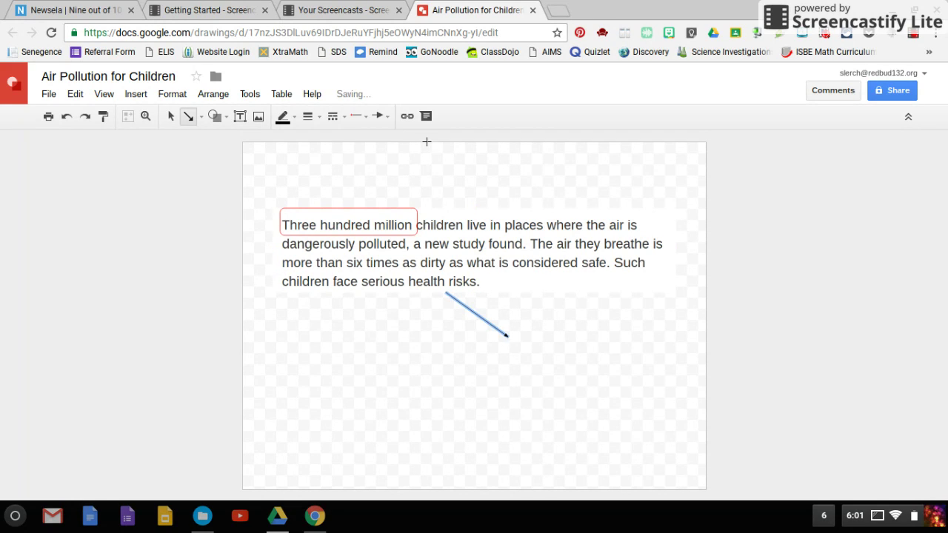
pyautogui.click(322, 125)
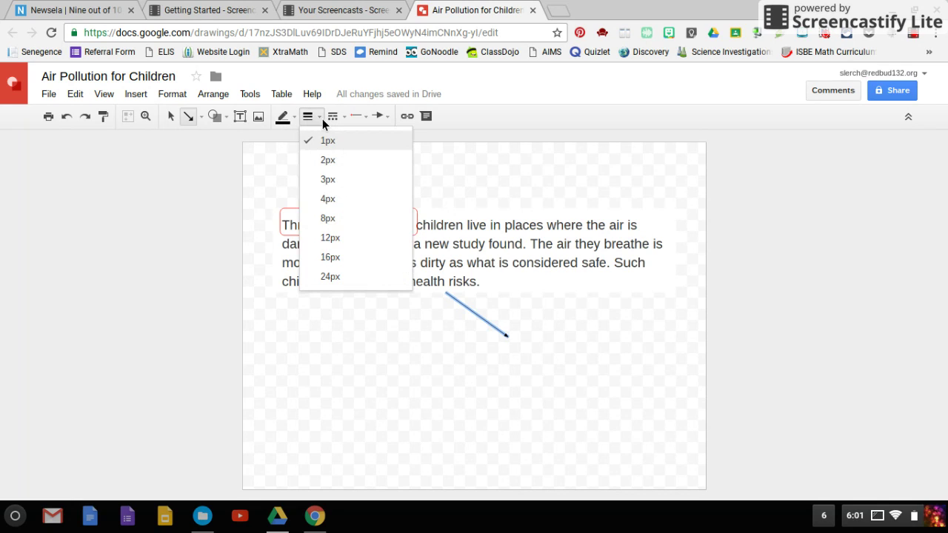
pyautogui.click(331, 219)
pyautogui.moveTo(584, 311); pyautogui.dragTo(650, 378)
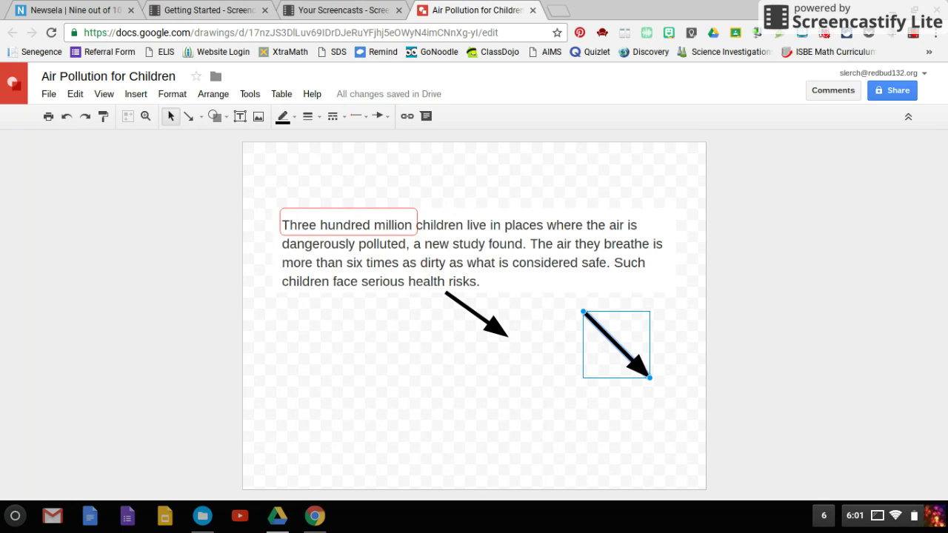
pyautogui.press('Delete')
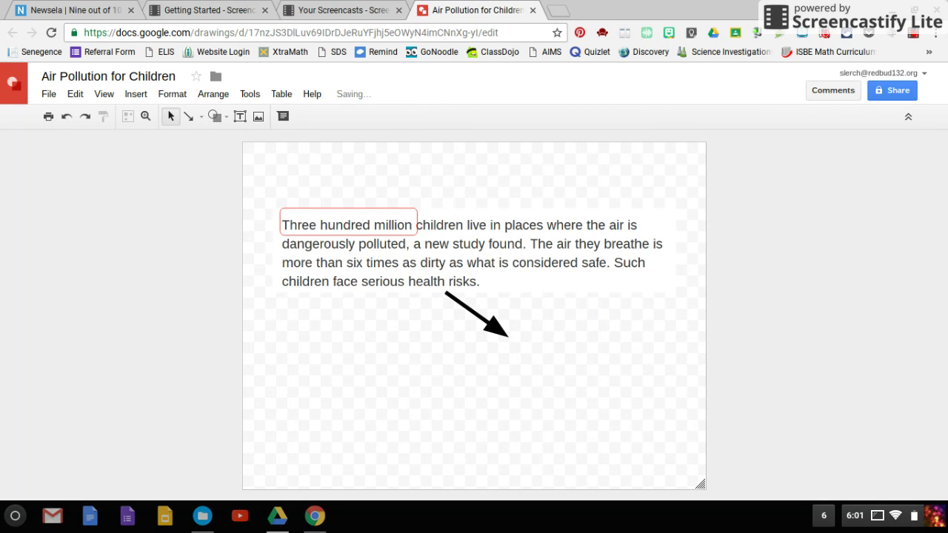
# Draw a light-blue Oval Callout below the arrow and move it to the lower left.
pyautogui.click(216, 118)
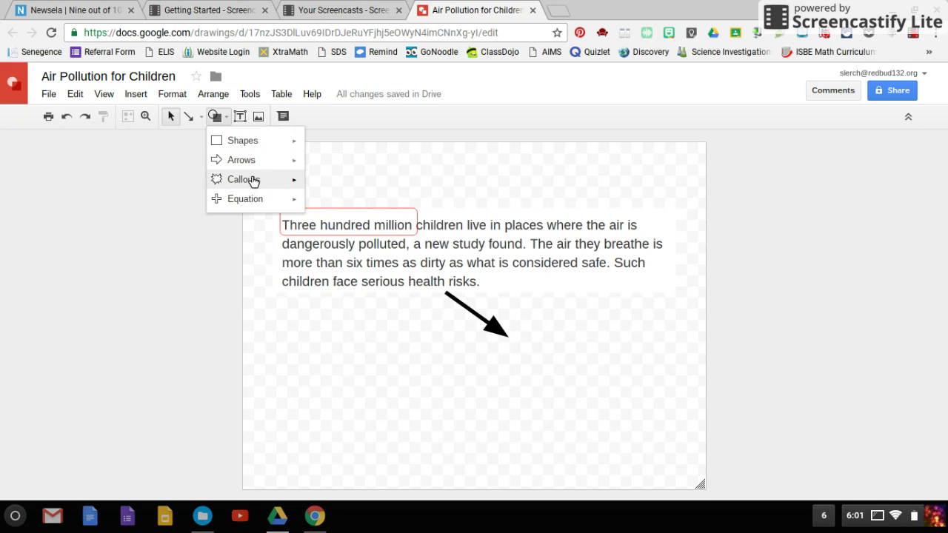
pyautogui.moveTo(249, 182)
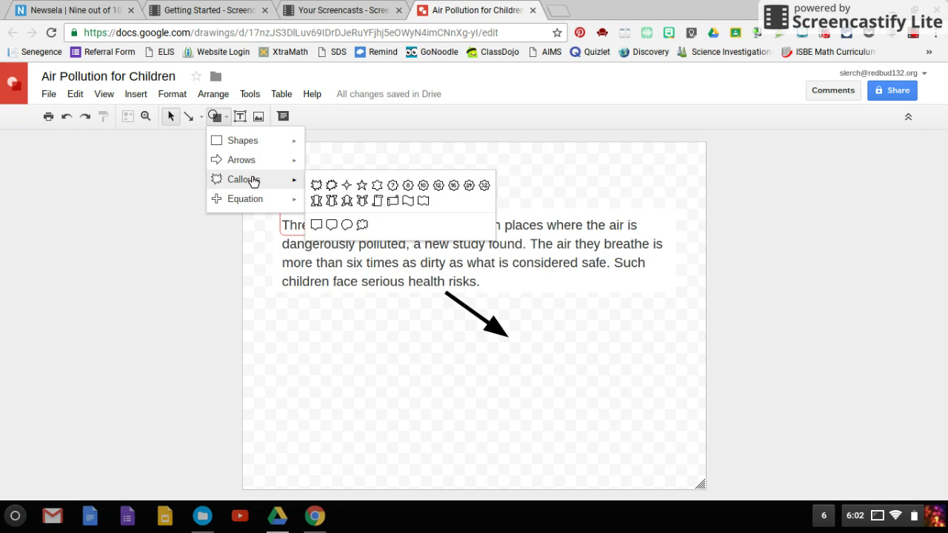
pyautogui.click(363, 225)
pyautogui.moveTo(439, 349); pyautogui.dragTo(633, 472)
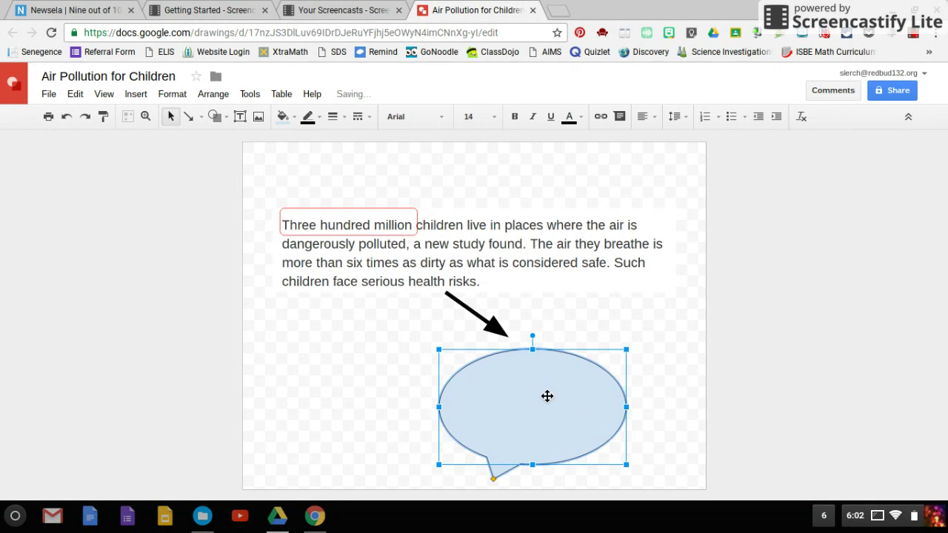
pyautogui.moveTo(546, 396); pyautogui.dragTo(395, 362)
pyautogui.click(499, 330)
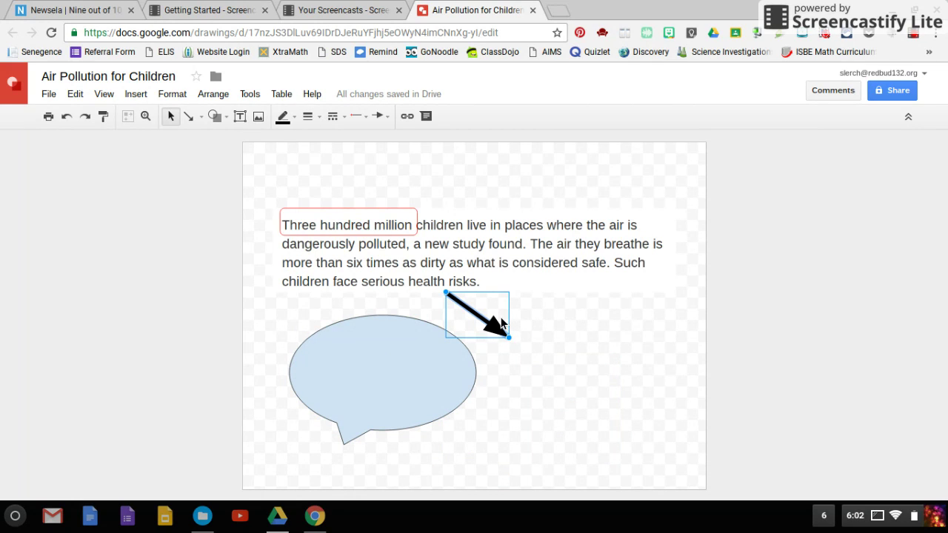
pyautogui.click(564, 316)
pyautogui.click(242, 118)
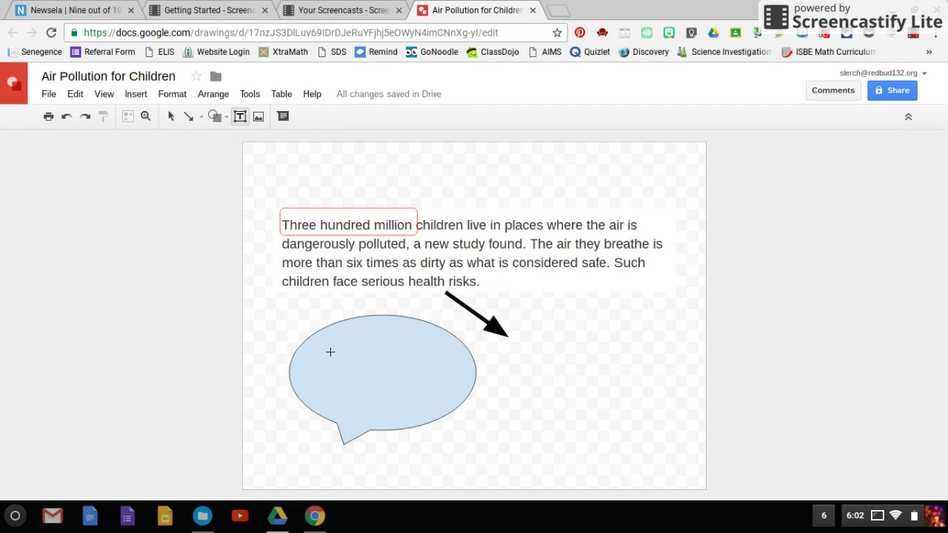
# Draw a text box inside the speech bubble and set its alignment.
pyautogui.moveTo(321, 344); pyautogui.dragTo(446, 404)
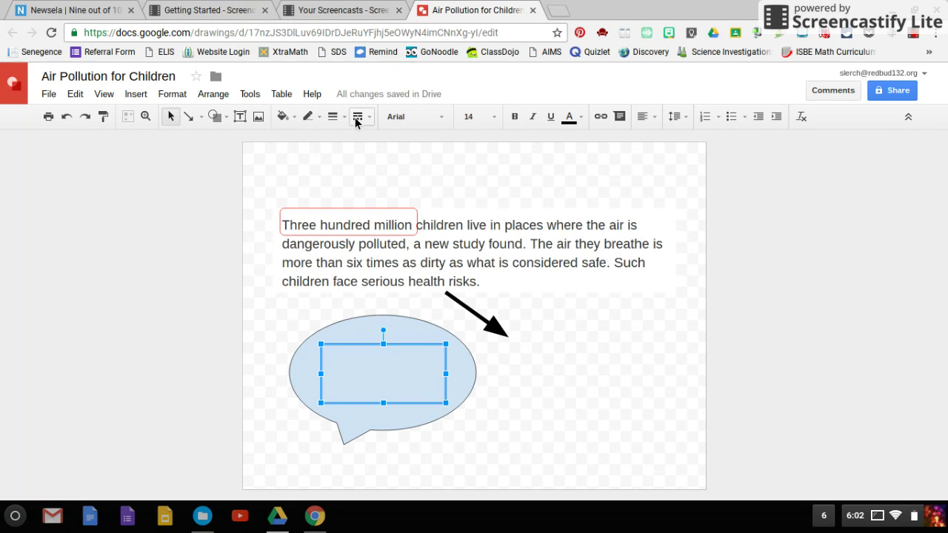
pyautogui.click(657, 118)
pyautogui.click(666, 156)
# Type 'Can you believe this?! Children should not have to worry about air quality and breathing safely.' and select it all.
pyautogui.write('C')
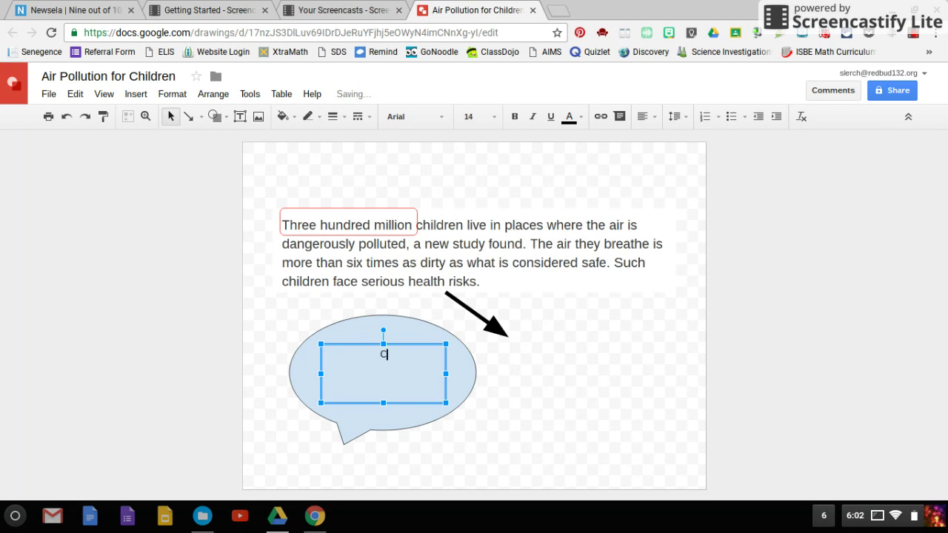
pyautogui.write('an you believe this?!')
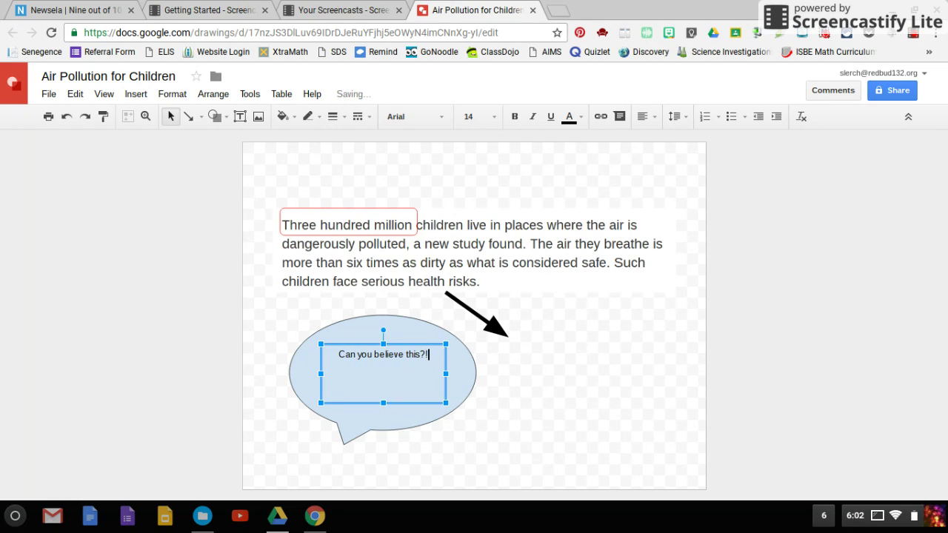
pyautogui.write(' Children should not hav')
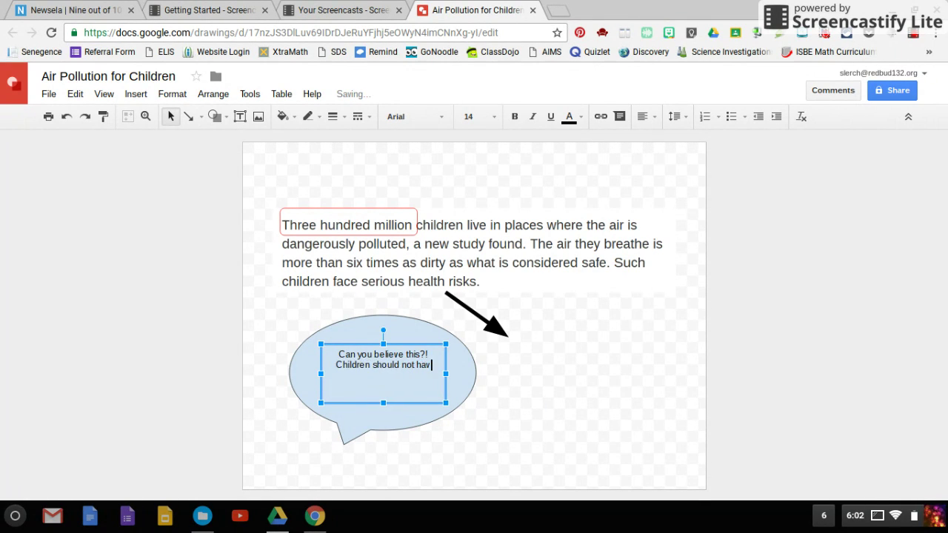
pyautogui.write('e to worry about ')
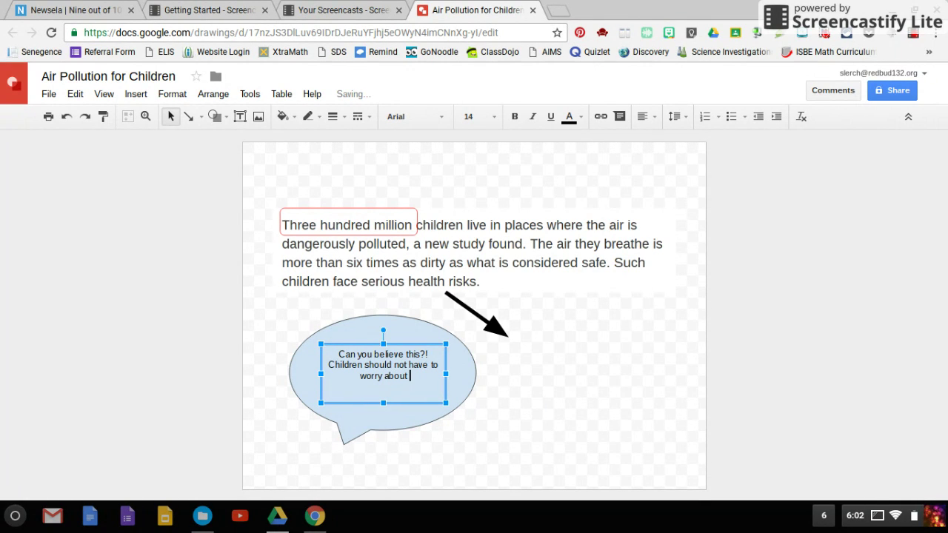
pyautogui.write('air qauli')
pyautogui.press('BackSpace')
pyautogui.press('BackSpace')
pyautogui.press('BackSpace')
pyautogui.press('BackSpace')
pyautogui.write('uality and ')
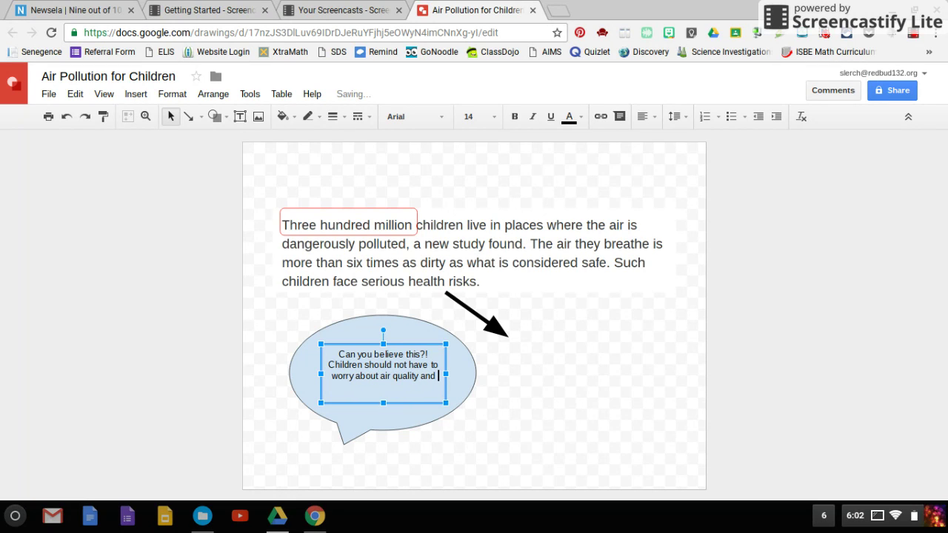
pyautogui.write('breathing safely.')
pyautogui.hotkey('ctrl', 'a')
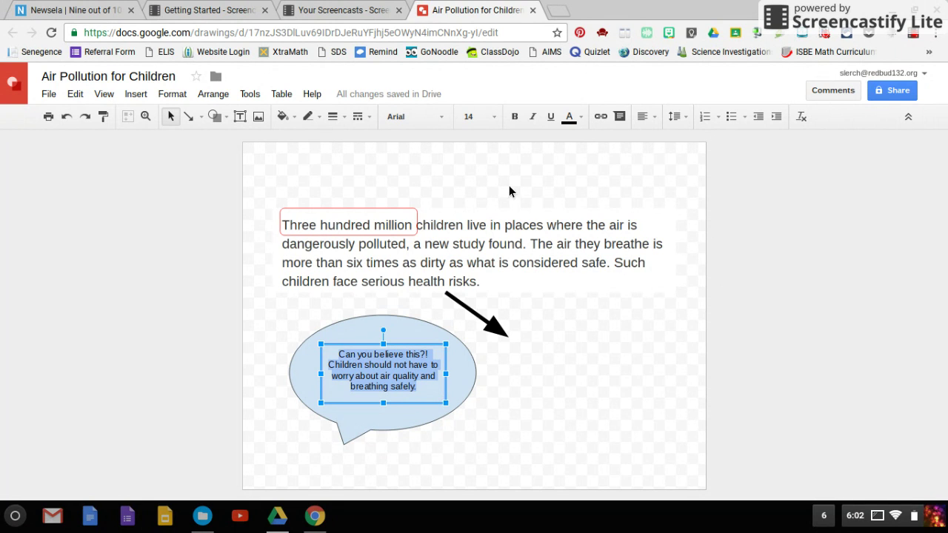
# Make the speech-bubble comment red and font size 18.
pyautogui.click(581, 118)
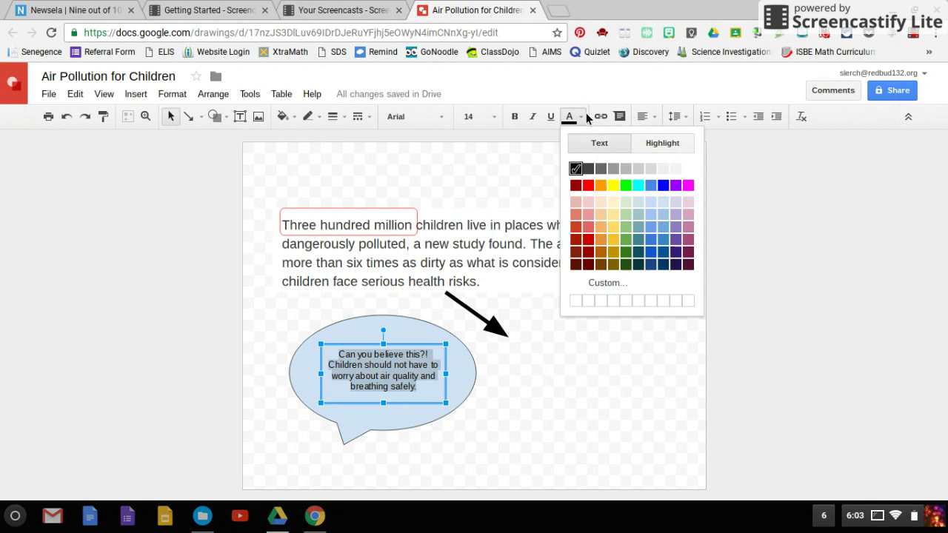
pyautogui.click(593, 189)
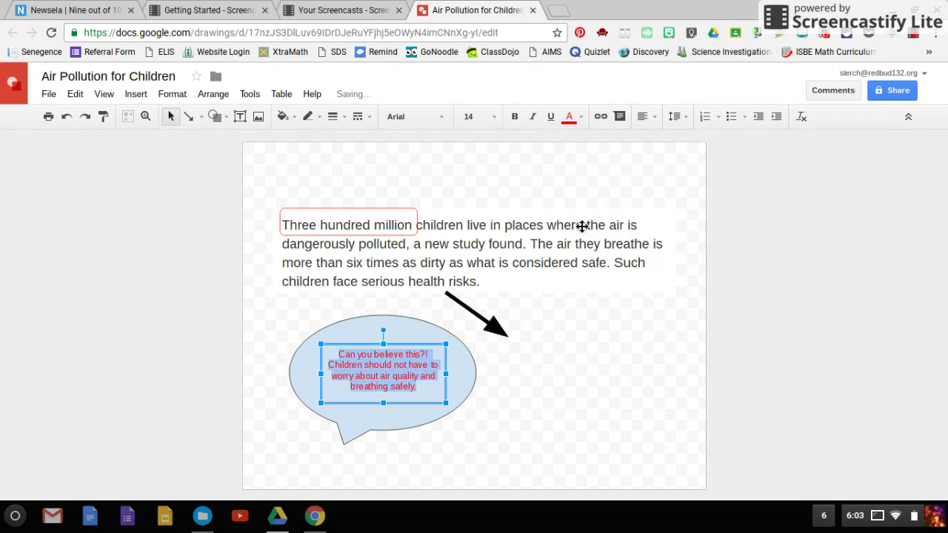
pyautogui.click(585, 422)
pyautogui.click(402, 376)
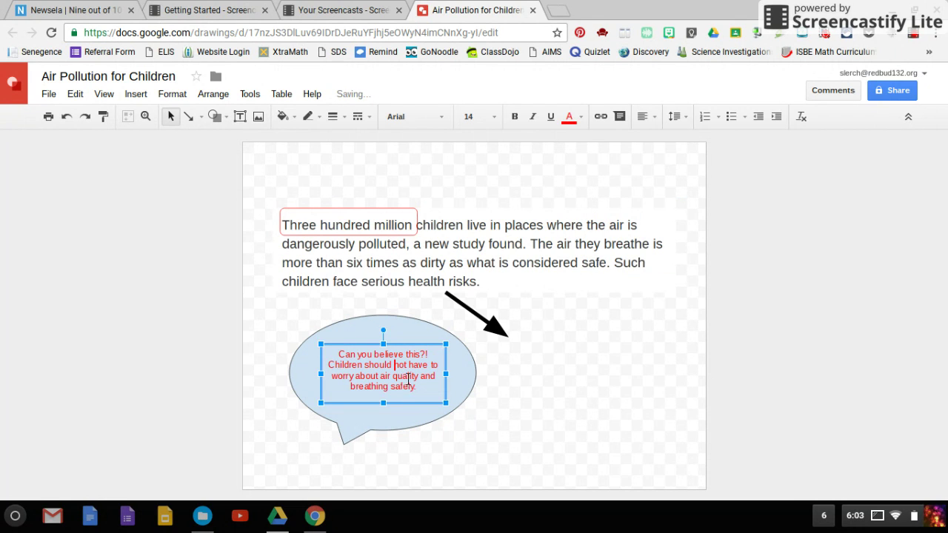
pyautogui.moveTo(422, 388); pyautogui.dragTo(284, 362)
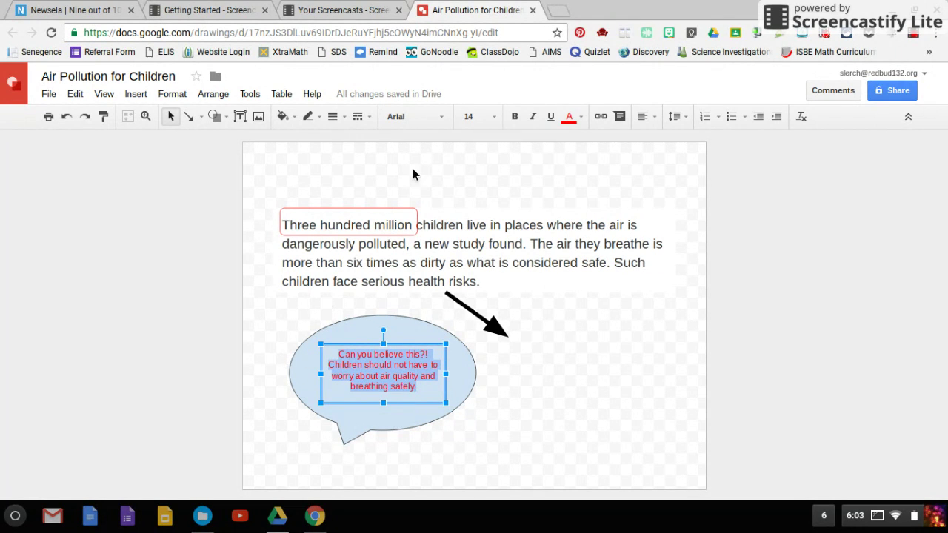
pyautogui.click(495, 117)
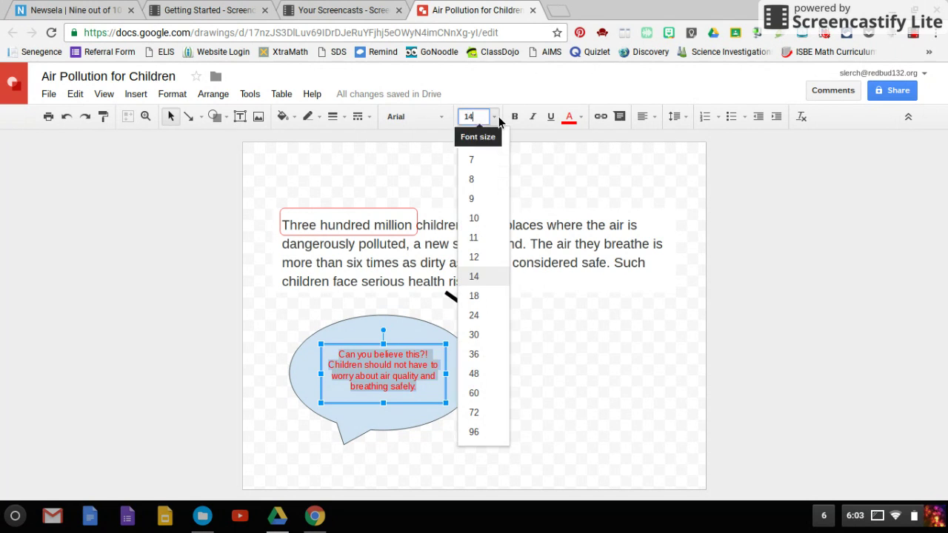
pyautogui.click(489, 296)
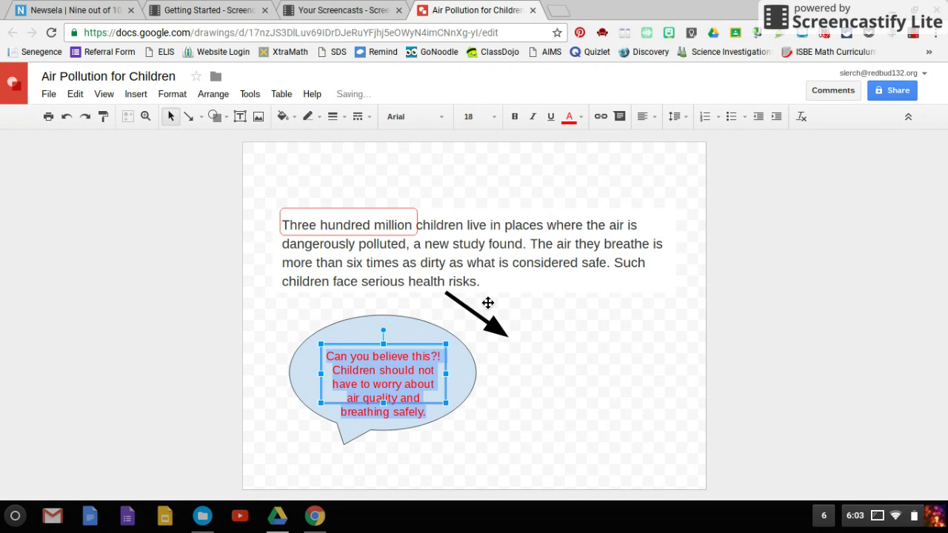
pyautogui.click(591, 345)
# Move the comment text box slightly up to centre it in the bubble.
pyautogui.click(394, 380)
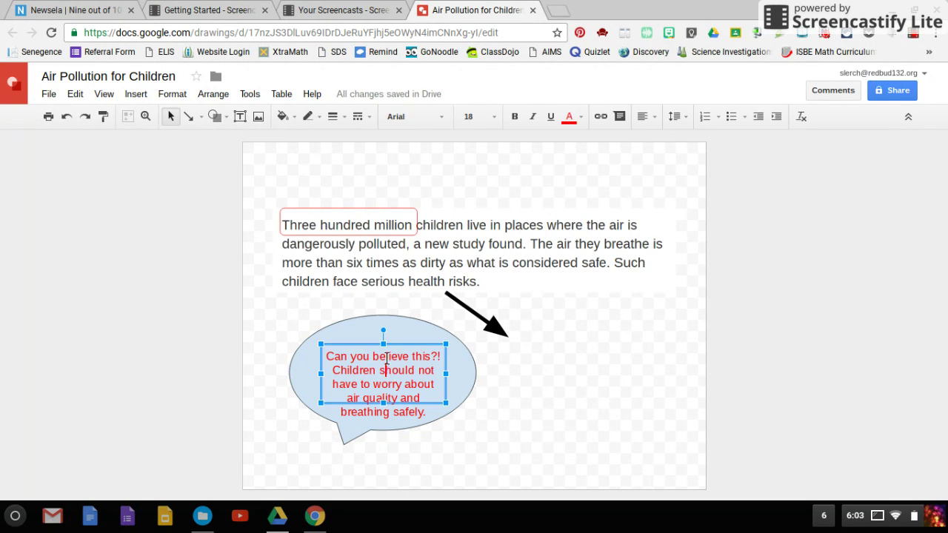
pyautogui.moveTo(382, 345); pyautogui.dragTo(382, 337)
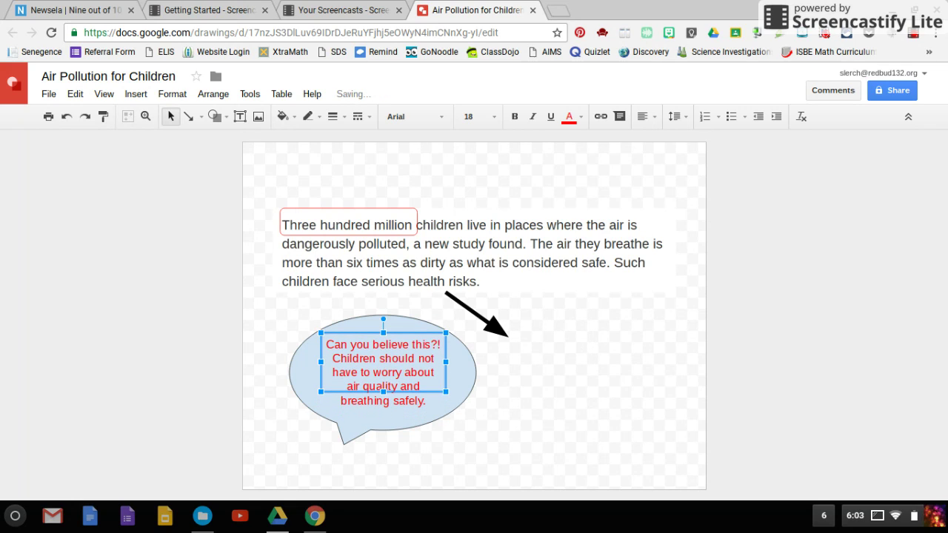
pyautogui.click(600, 397)
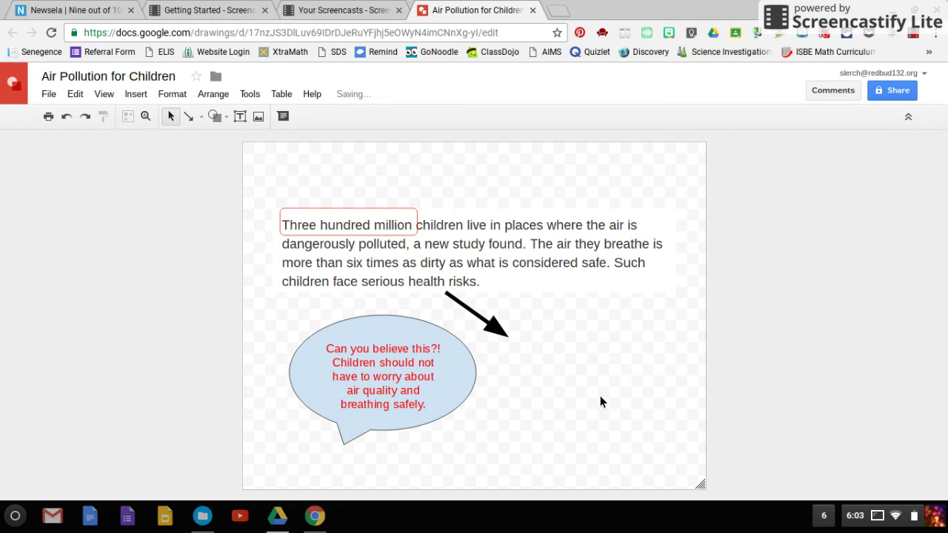